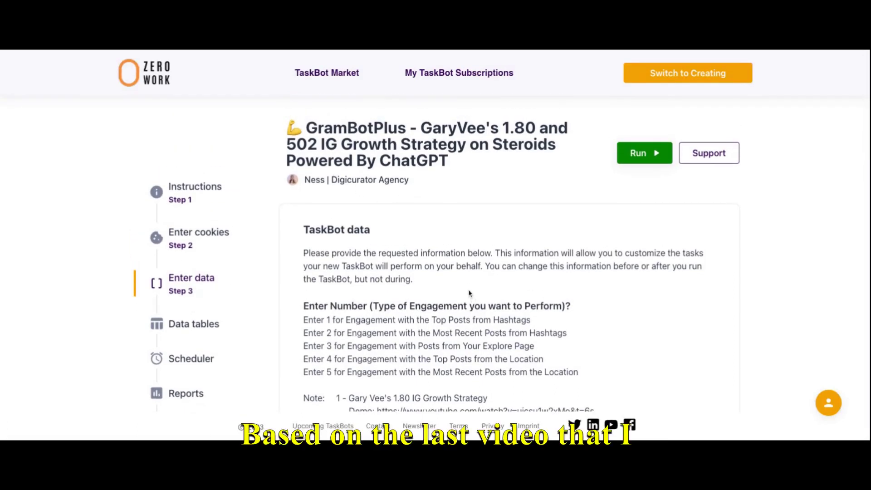
Step: Review the hashtag-based engagement options in the Enter data step's engagement type list
{"action": "scroll", "coordinate": [497, 294], "scroll_direction": "down", "scroll_amount": 1}
{"action": "left_click_drag", "start_coordinate": [305, 299], "coordinate": [534, 324]}
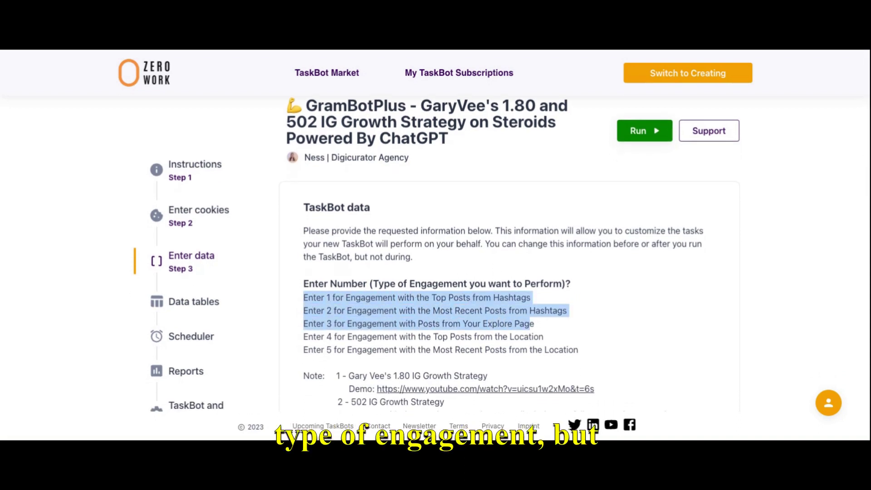
{"action": "scroll", "coordinate": [553, 335], "scroll_direction": "down", "scroll_amount": 3}
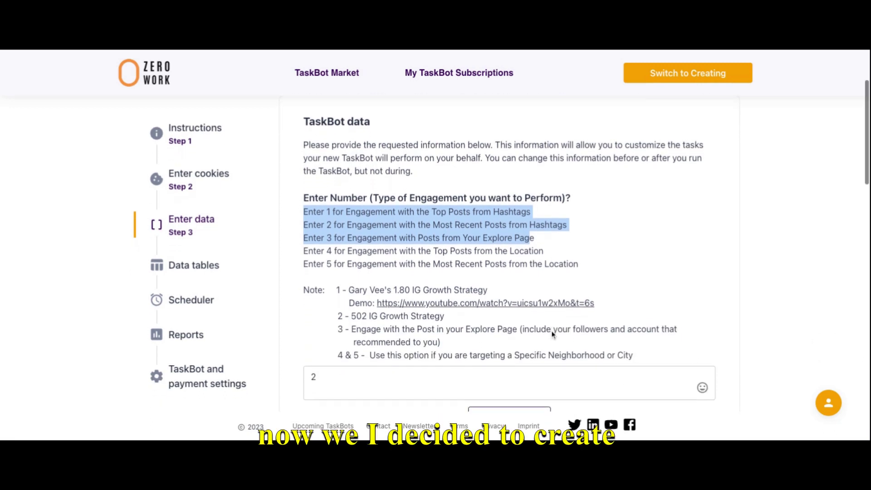
{"action": "scroll", "coordinate": [545, 293], "scroll_direction": "down", "scroll_amount": 2}
{"action": "scroll", "coordinate": [543, 291], "scroll_direction": "down", "scroll_amount": 4}
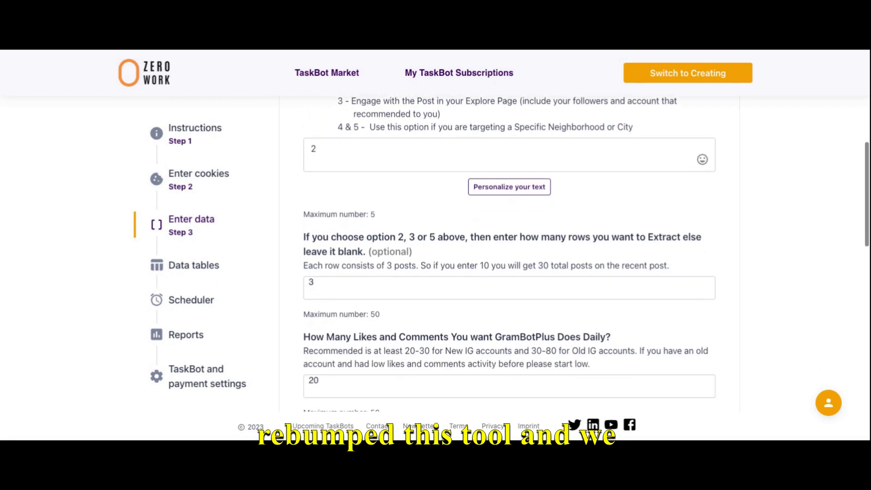
{"action": "scroll", "coordinate": [509, 254], "scroll_direction": "down", "scroll_amount": 2}
{"action": "scroll", "coordinate": [509, 254], "scroll_direction": "up", "scroll_amount": 5}
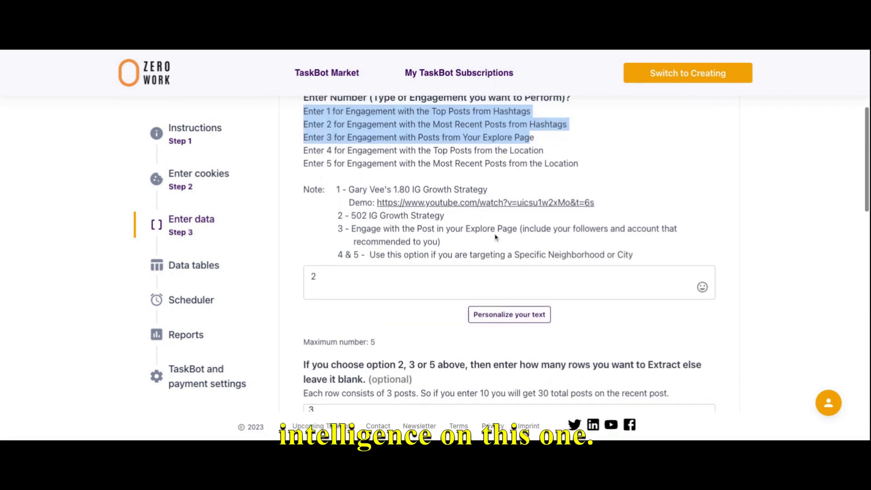
{"action": "scroll", "coordinate": [496, 238], "scroll_direction": "up", "scroll_amount": 2}
{"action": "left_click", "coordinate": [342, 221]}
Step: Review the location-based options Enter 4 and Enter 5, then focus the engagement type number field
{"action": "left_click_drag", "start_coordinate": [303, 214], "coordinate": [538, 227]}
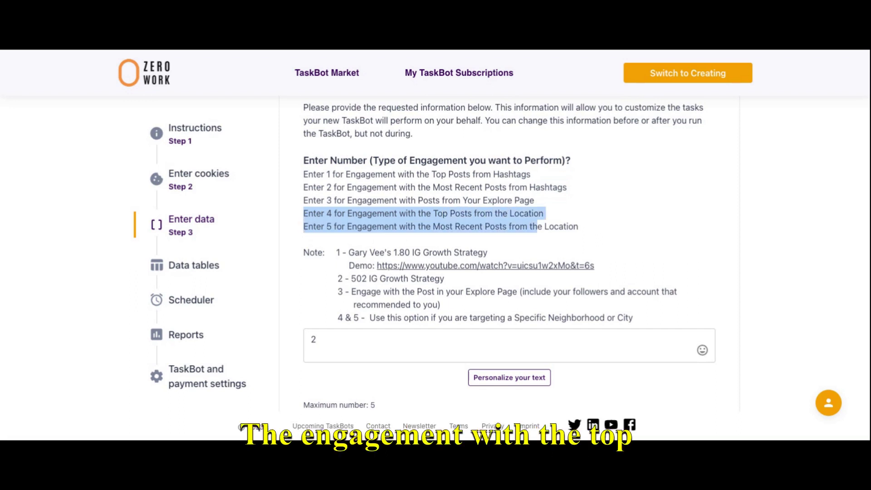
{"action": "left_click", "coordinate": [526, 225]}
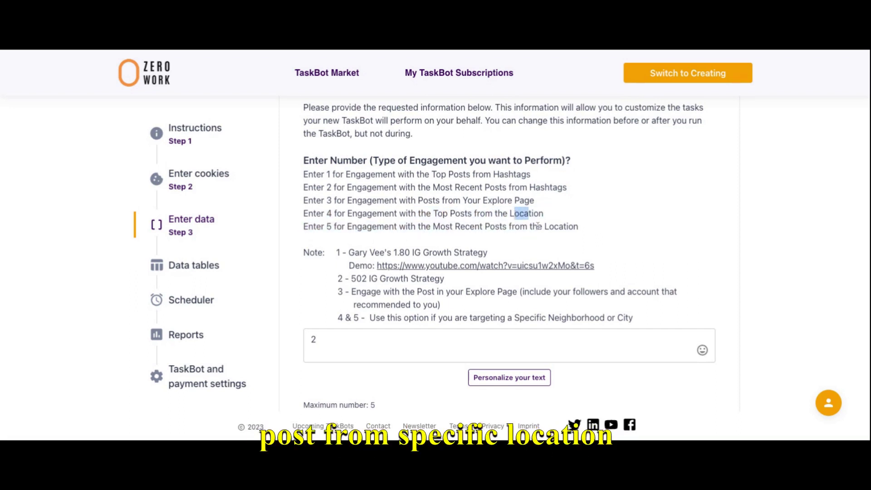
{"action": "scroll", "coordinate": [476, 306], "scroll_direction": "down", "scroll_amount": 1}
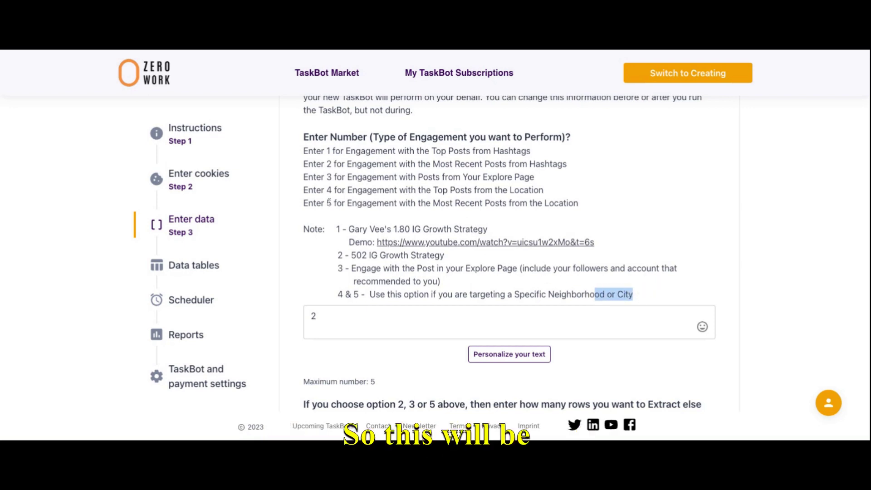
{"action": "left_click_drag", "start_coordinate": [304, 190], "coordinate": [520, 203]}
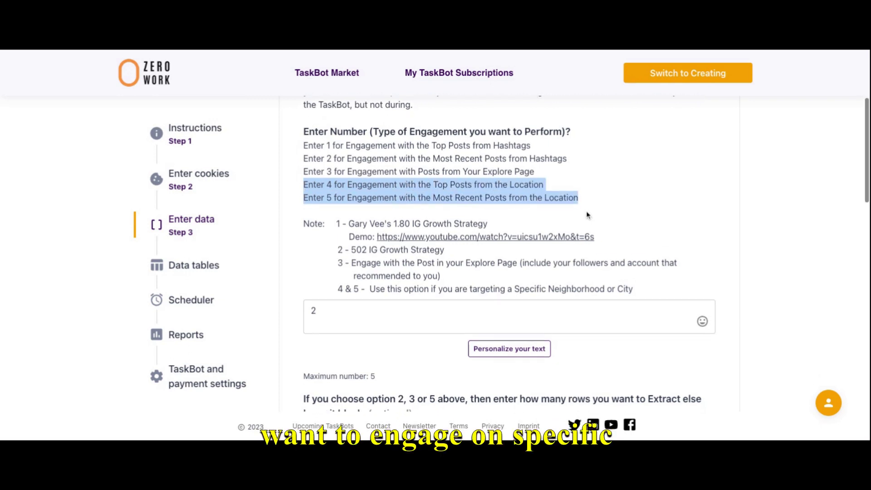
{"action": "scroll", "coordinate": [585, 213], "scroll_direction": "down", "scroll_amount": 1}
{"action": "left_click", "coordinate": [319, 285]}
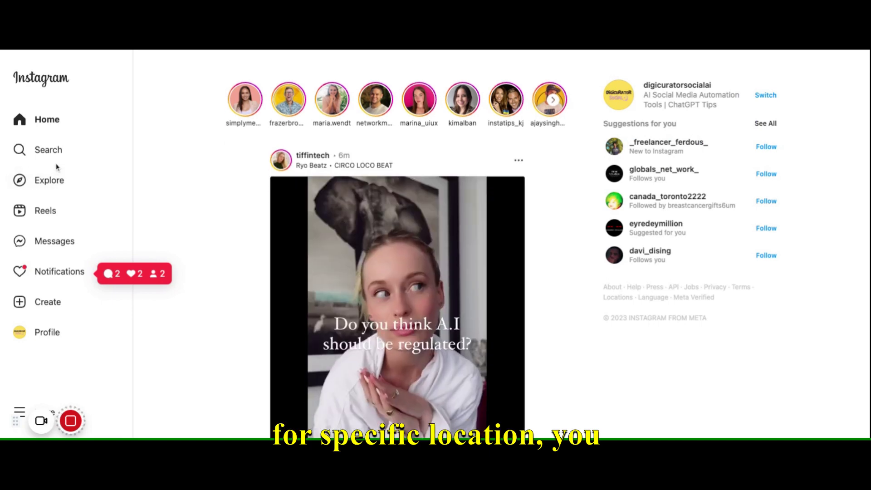
Step: Search Instagram for 'washington dc' and view the Washington D.C. location page
{"action": "left_click", "coordinate": [47, 150]}
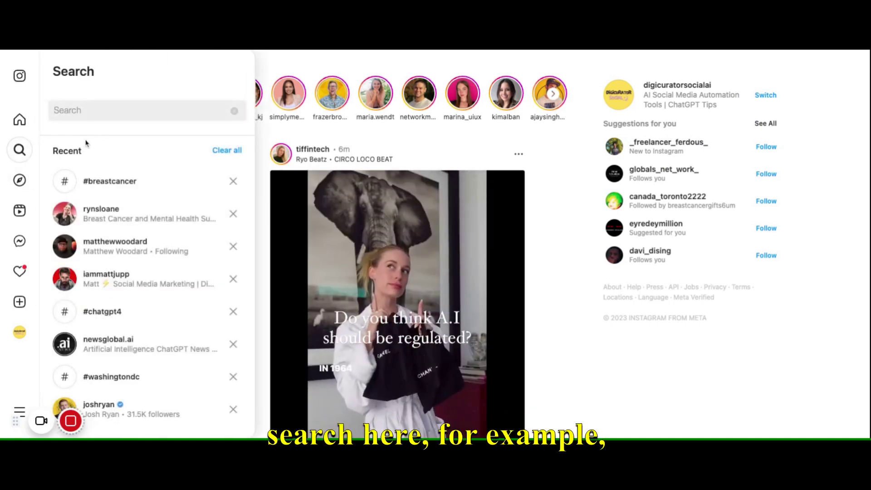
{"action": "type", "text": "washington dc"}
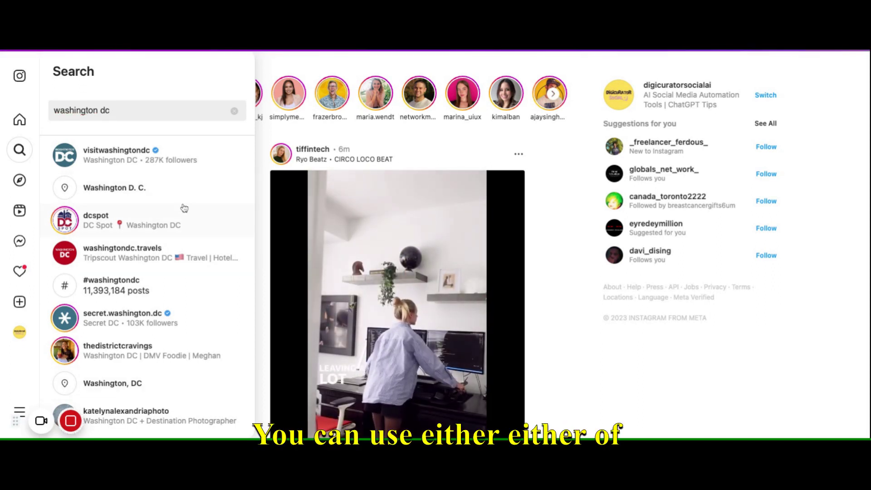
{"action": "left_click", "coordinate": [145, 197]}
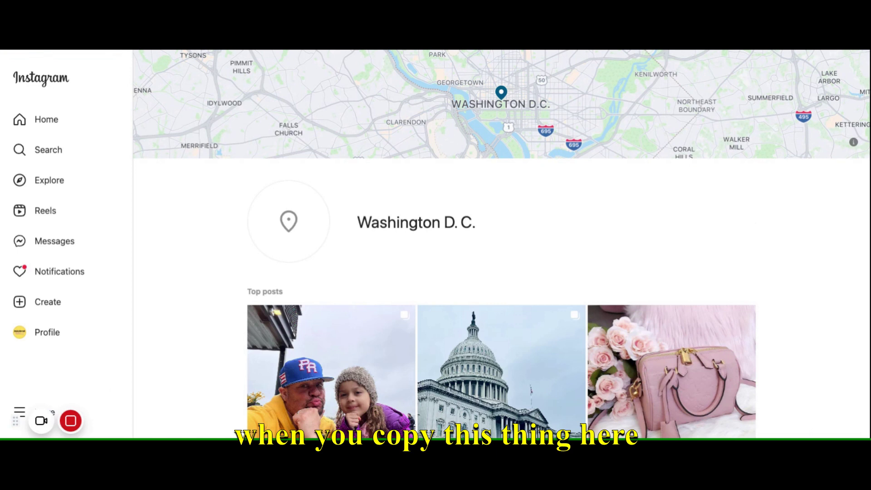
{"action": "scroll", "coordinate": [409, 291], "scroll_direction": "down", "scroll_amount": 3}
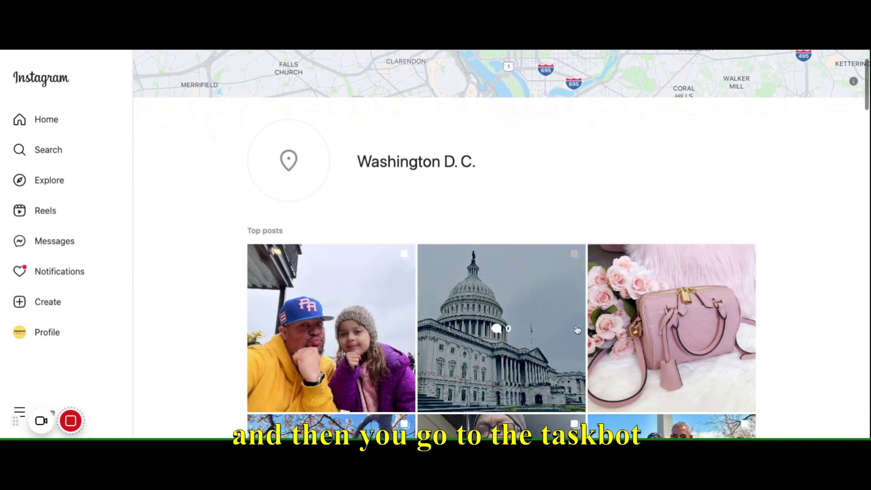
{"action": "scroll", "coordinate": [542, 320], "scroll_direction": "down", "scroll_amount": 3}
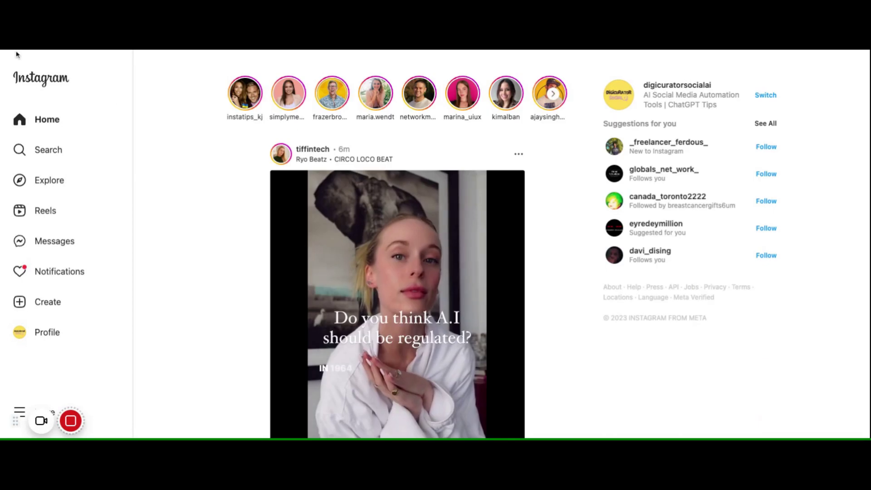
{"action": "left_click", "coordinate": [12, 52]}
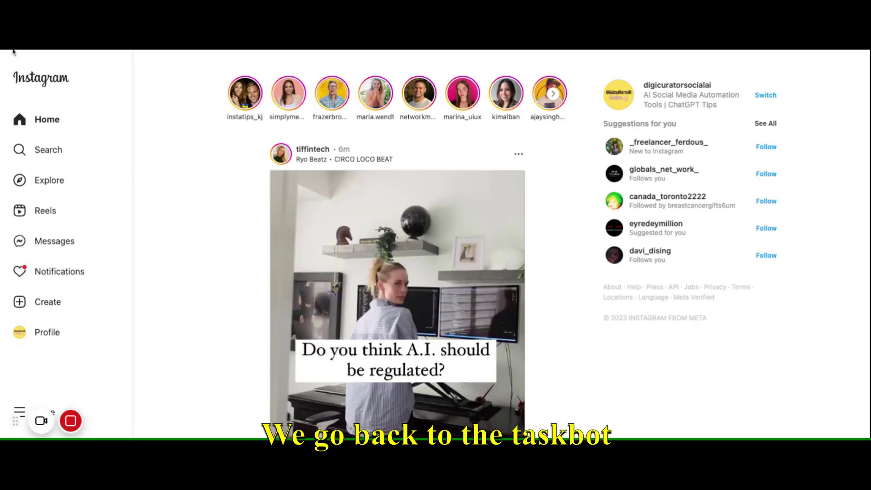
Step: Add row 8 to the Hashtags Links Table and paste the Washington D.C. location link into it
{"action": "left_click", "coordinate": [13, 52]}
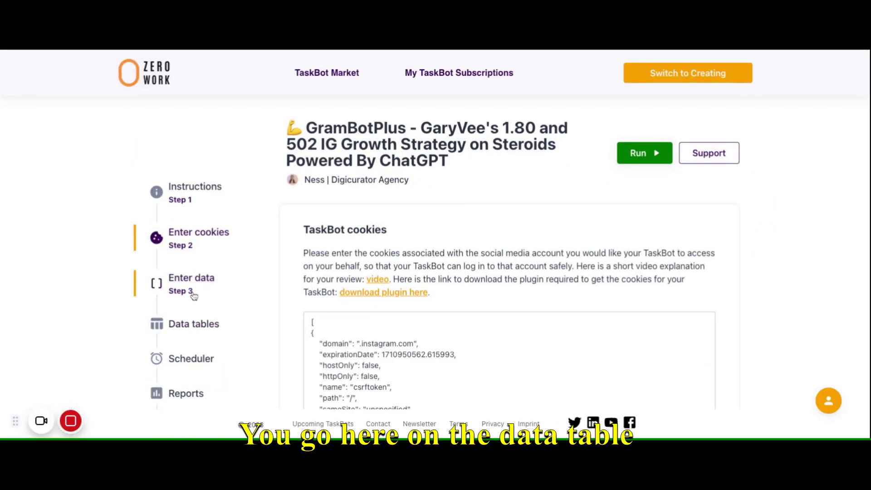
{"action": "left_click", "coordinate": [192, 323]}
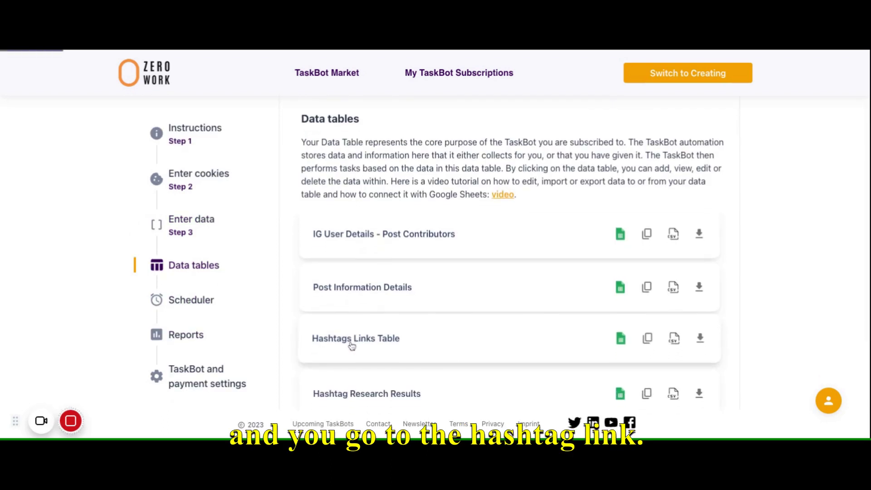
{"action": "left_click", "coordinate": [352, 346]}
{"action": "scroll", "coordinate": [196, 295], "scroll_direction": "down", "scroll_amount": 3}
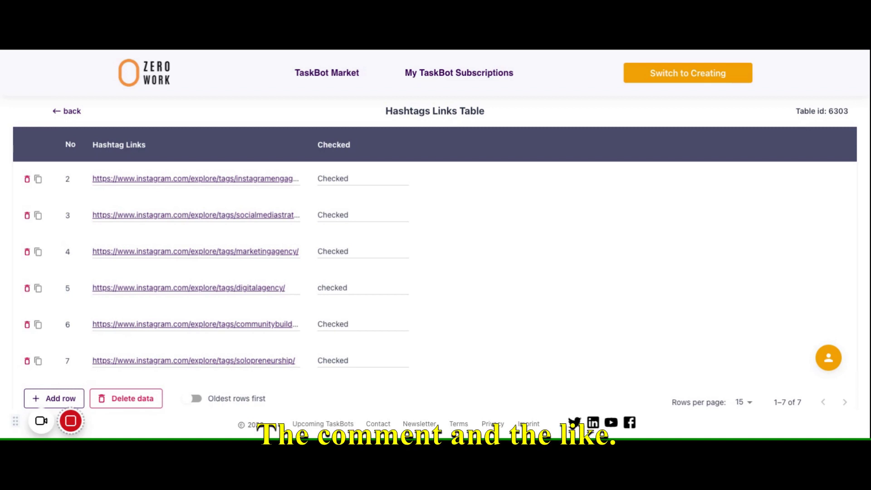
{"action": "left_click", "coordinate": [74, 402]}
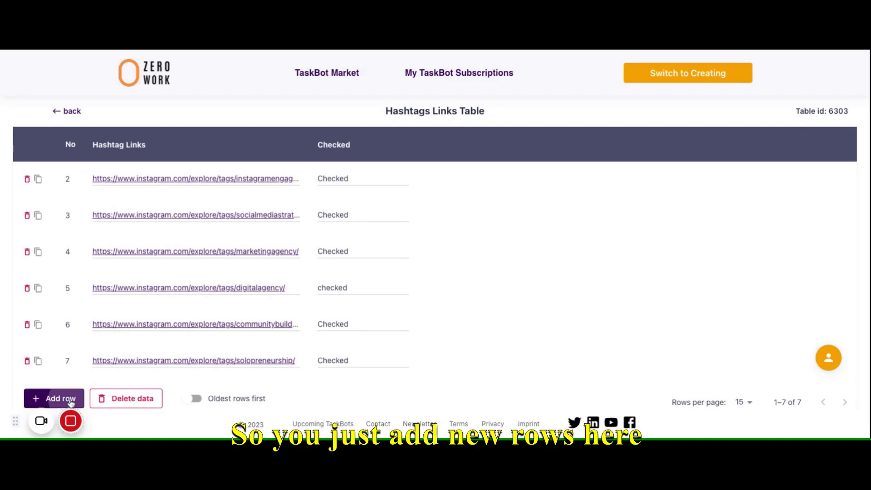
{"action": "left_click", "coordinate": [142, 362]}
{"action": "type", "text": "https://www.instagram.com/explore/locations/213480180/washington-dc/"}
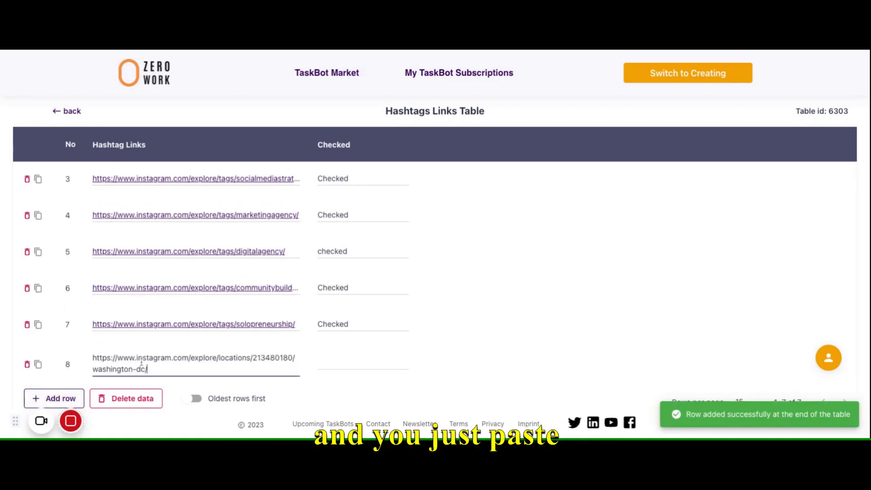
{"action": "left_click_drag", "start_coordinate": [229, 358], "coordinate": [238, 358]}
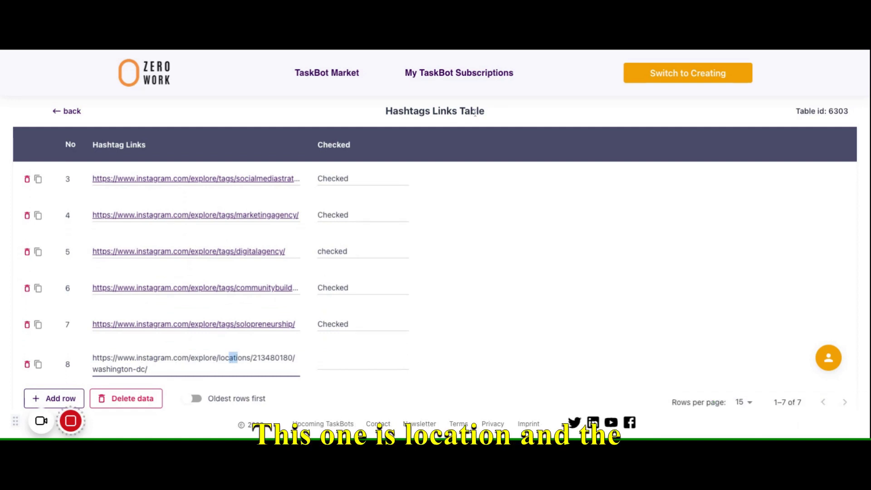
{"action": "left_click", "coordinate": [463, 52]}
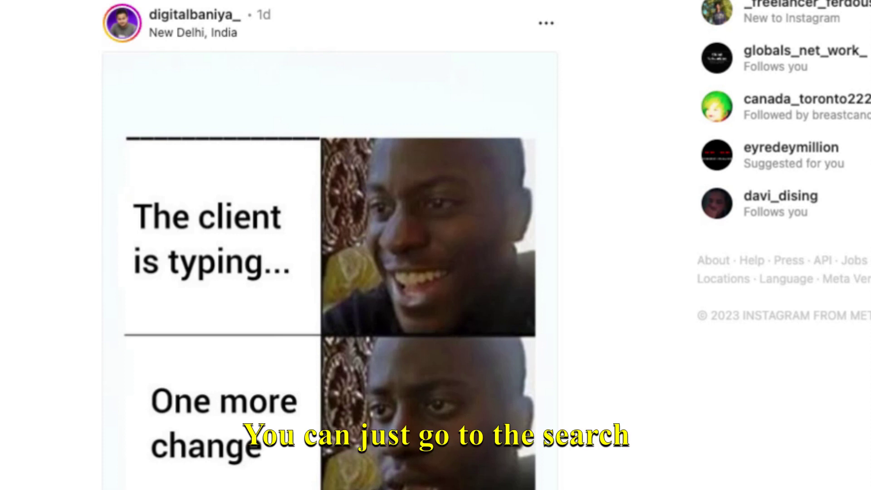
Step: Type 'washington' into the Instagram search box and scroll through the suggestions
{"action": "type", "text": "washing"}
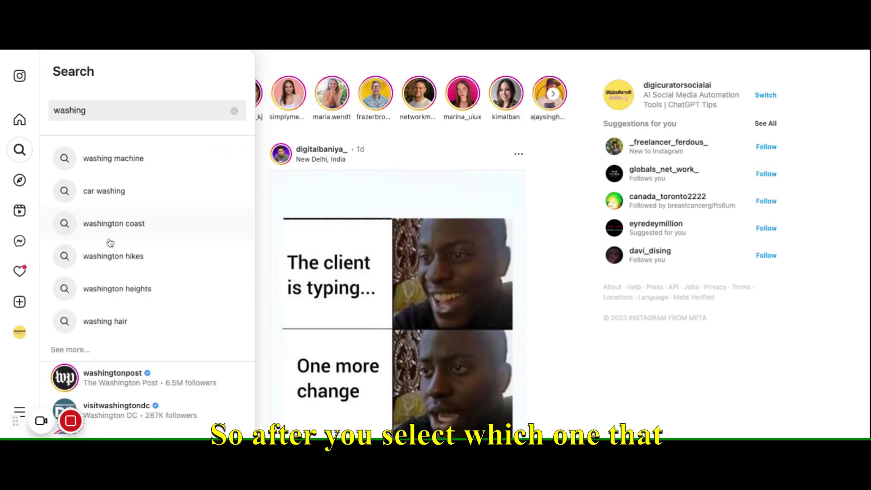
{"action": "type", "text": "ton"}
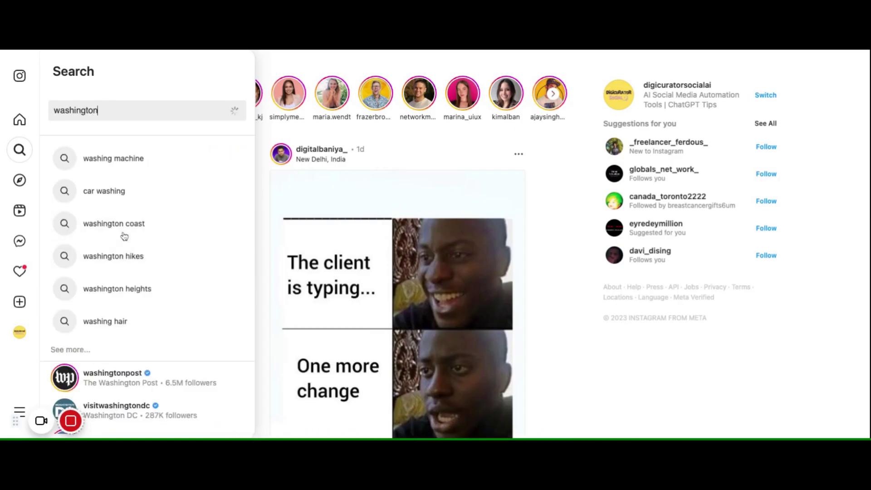
{"action": "scroll", "coordinate": [126, 257], "scroll_direction": "down", "scroll_amount": 3}
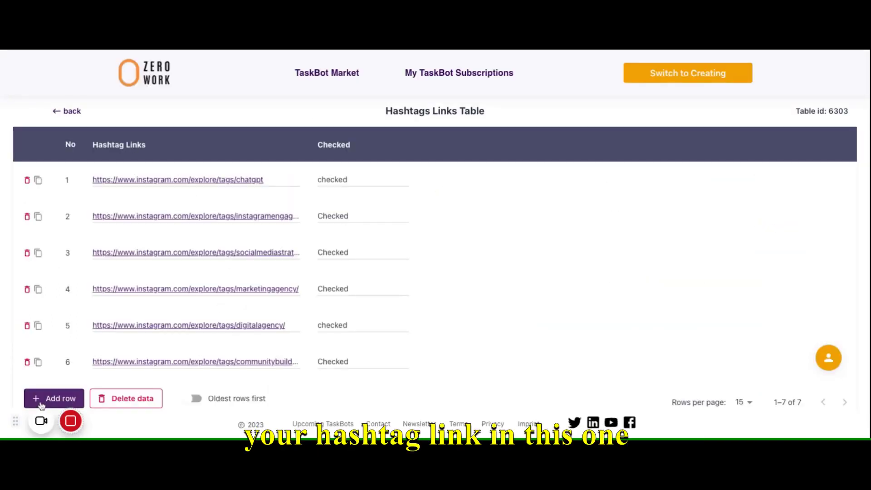
Step: Add a new row 8 and paste the washingtondc hashtag URL into its Hashtag Links cell
{"action": "scroll", "coordinate": [109, 343], "scroll_direction": "down", "scroll_amount": 1}
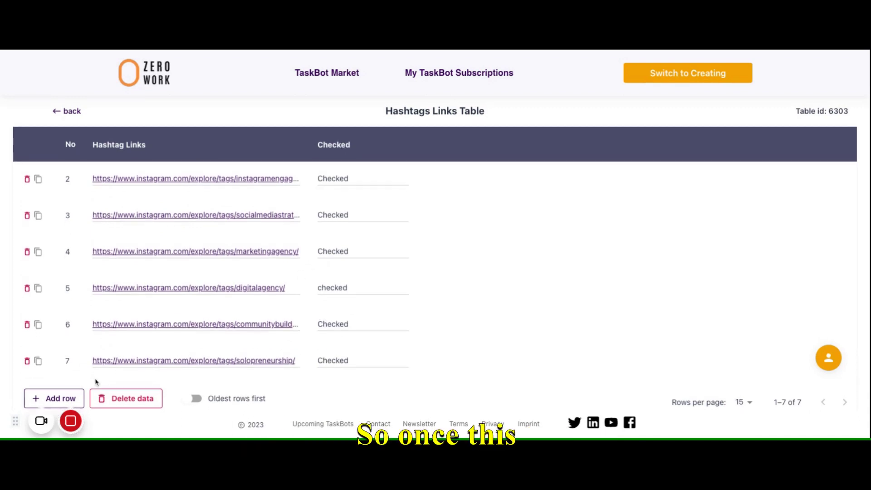
{"action": "left_click", "coordinate": [55, 398]}
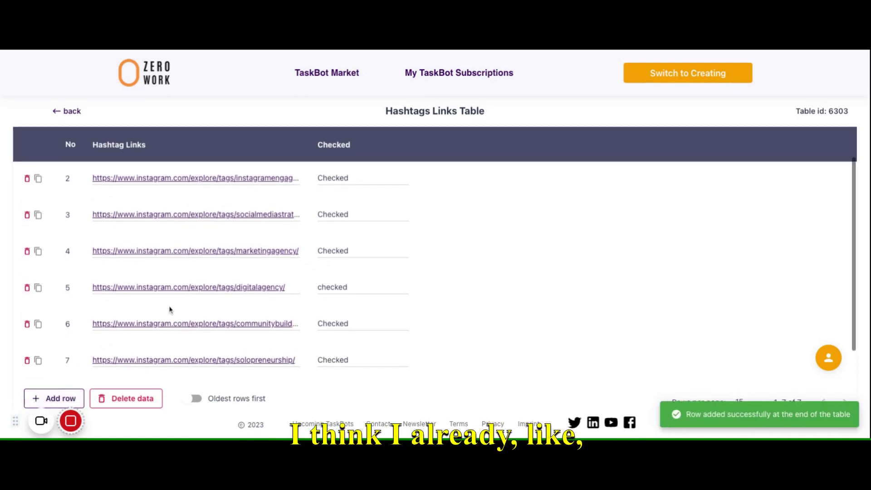
{"action": "scroll", "coordinate": [159, 345], "scroll_direction": "down", "scroll_amount": 1}
{"action": "left_click", "coordinate": [152, 359]}
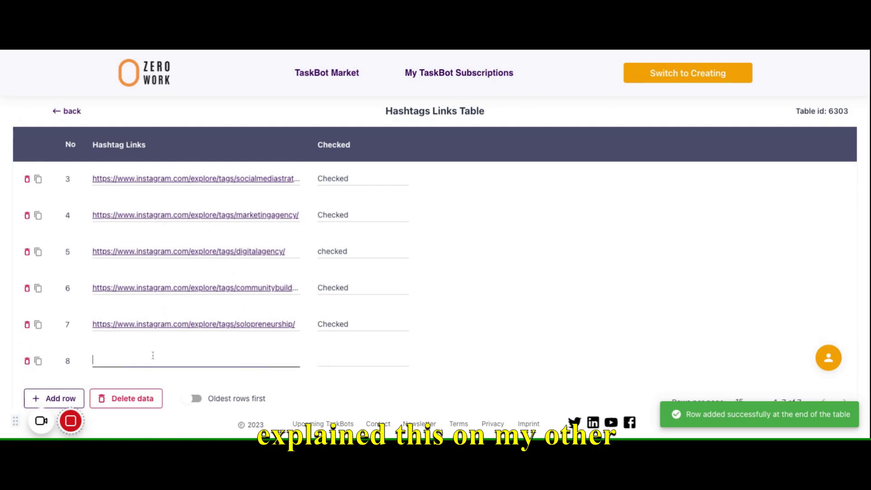
{"action": "type", "text": "https://www.instagram.com/explore/tags/washingtondc/"}
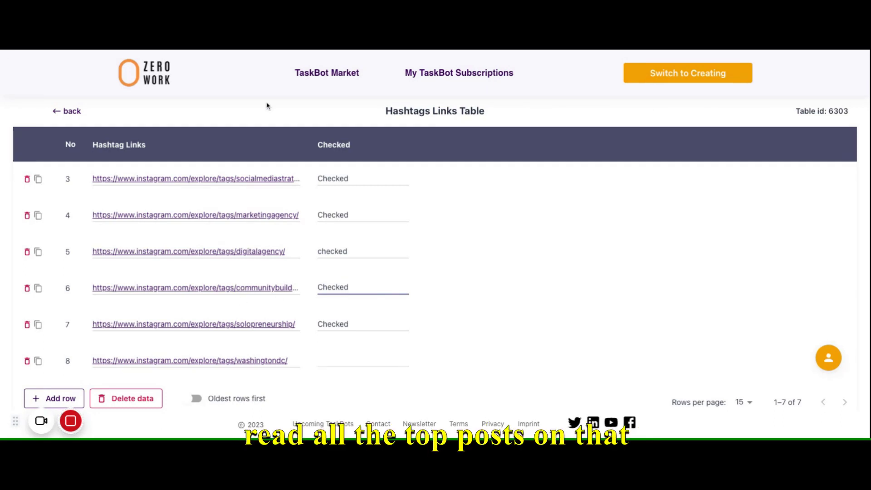
{"action": "left_click", "coordinate": [71, 114]}
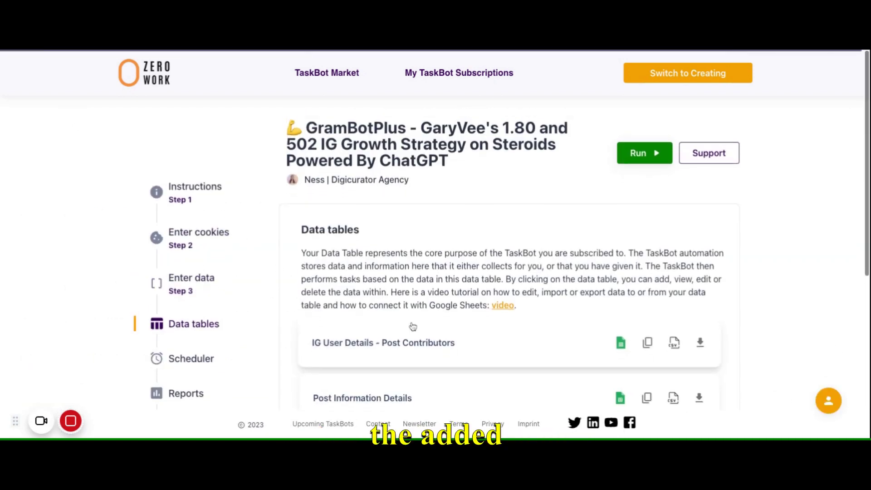
Step: Highlight the fourth engagement option and the location-based options 4 and 5 in the Enter data form
{"action": "scroll", "coordinate": [360, 346], "scroll_direction": "down", "scroll_amount": 10}
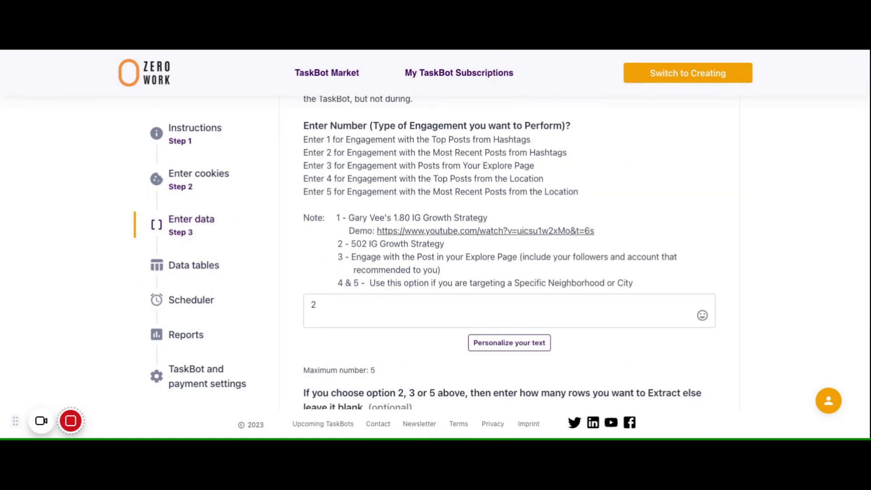
{"action": "left_click_drag", "start_coordinate": [346, 179], "coordinate": [304, 184]}
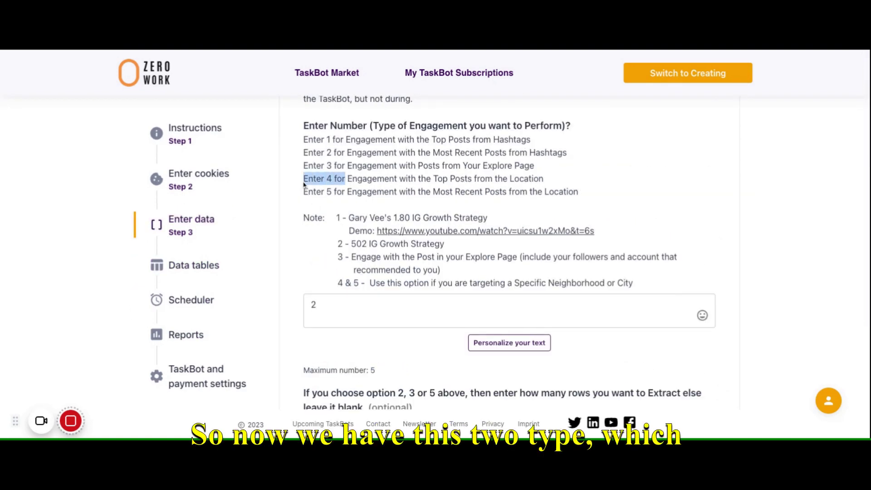
{"action": "scroll", "coordinate": [445, 188], "scroll_direction": "down", "scroll_amount": 2}
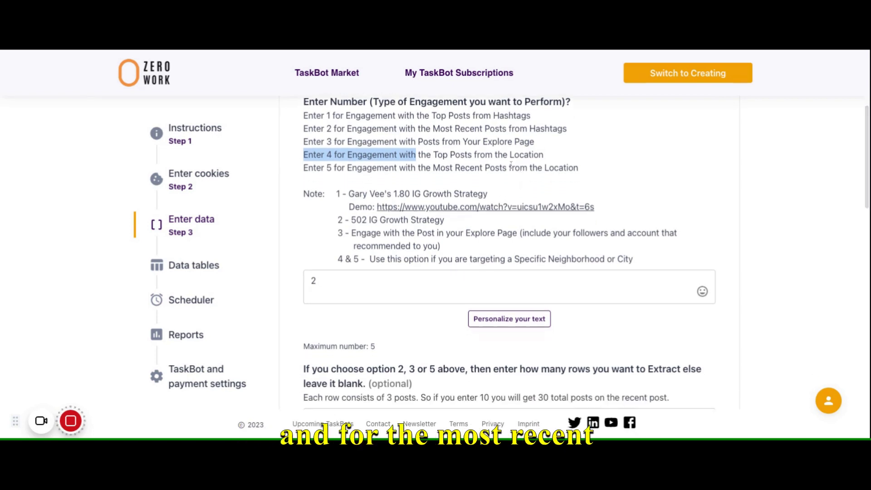
{"action": "left_click_drag", "start_coordinate": [584, 169], "coordinate": [455, 166]}
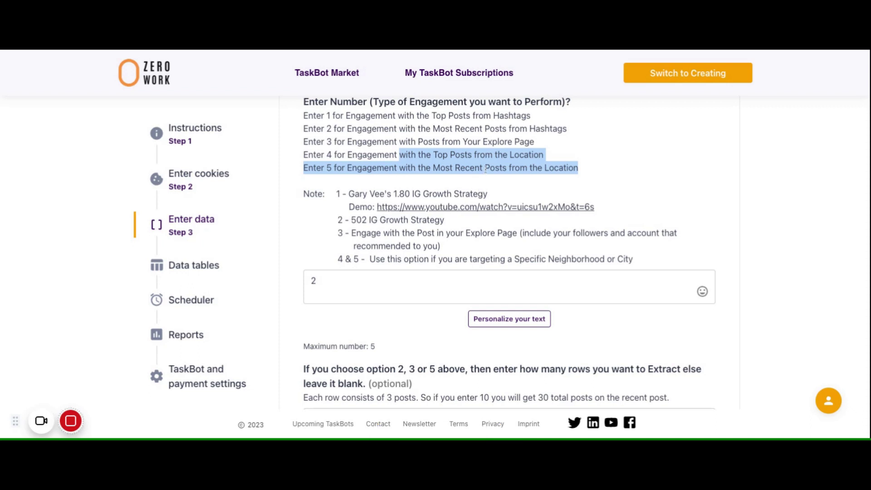
{"action": "scroll", "coordinate": [484, 172], "scroll_direction": "down", "scroll_amount": 3}
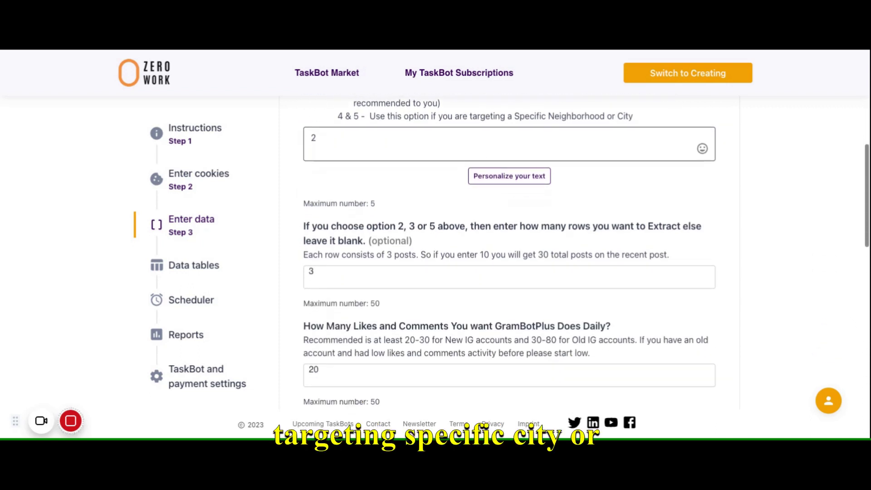
{"action": "scroll", "coordinate": [351, 246], "scroll_direction": "down", "scroll_amount": 1}
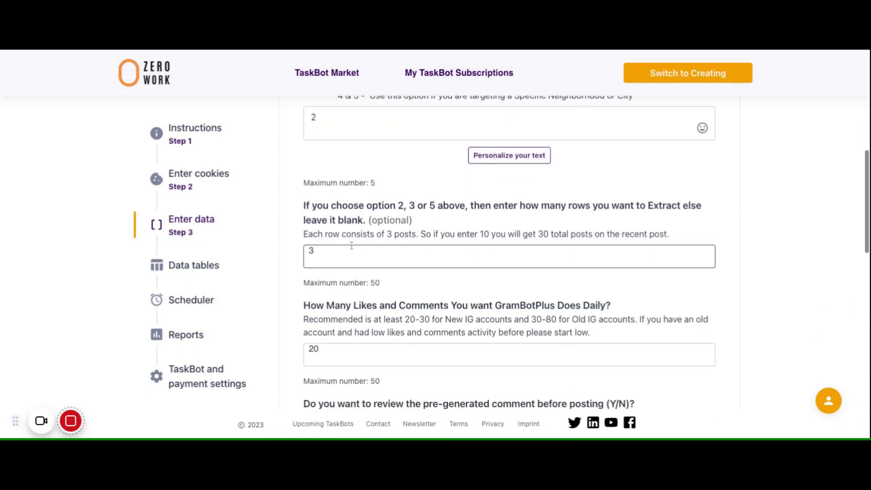
{"action": "left_click", "coordinate": [315, 252]}
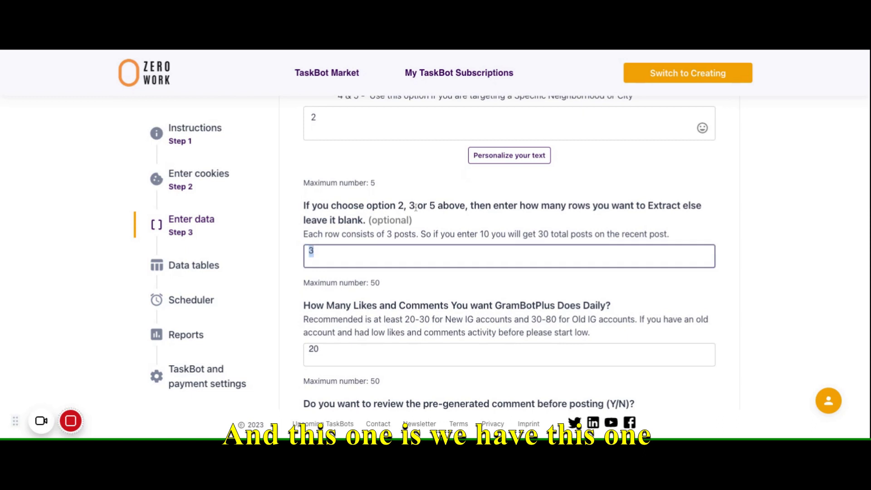
{"action": "left_click", "coordinate": [398, 207]}
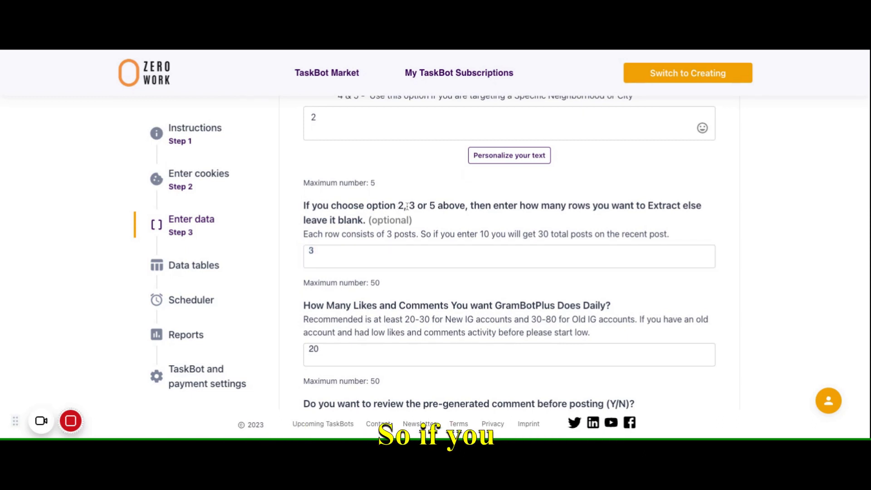
{"action": "left_click", "coordinate": [337, 254]}
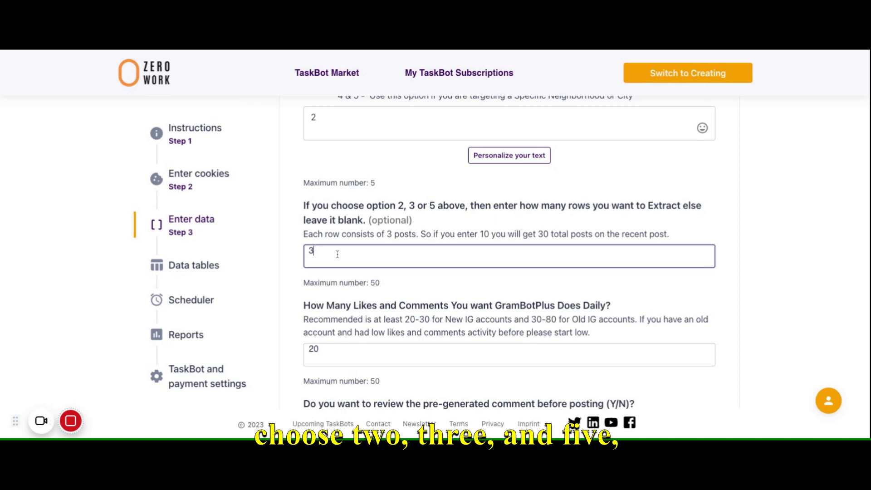
{"action": "double_click", "coordinate": [339, 264]}
{"action": "scroll", "coordinate": [373, 272], "scroll_direction": "down", "scroll_amount": 2}
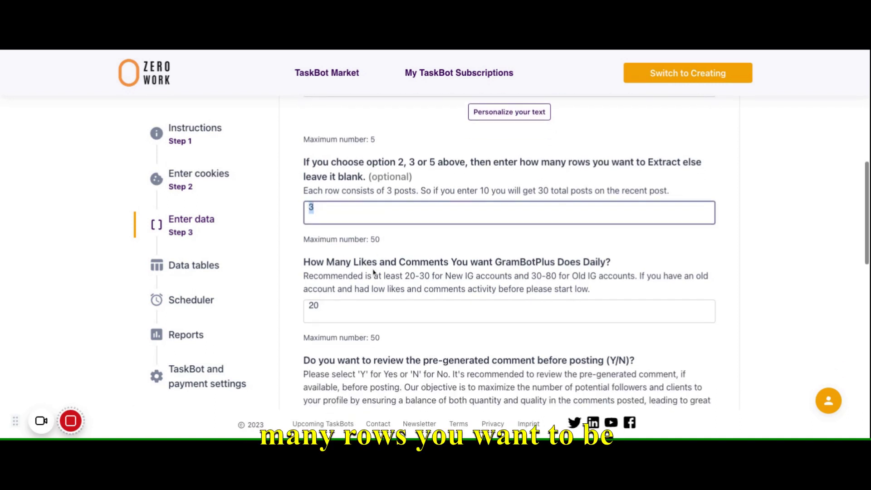
{"action": "scroll", "coordinate": [374, 271], "scroll_direction": "down", "scroll_amount": 1}
{"action": "left_click", "coordinate": [407, 137]}
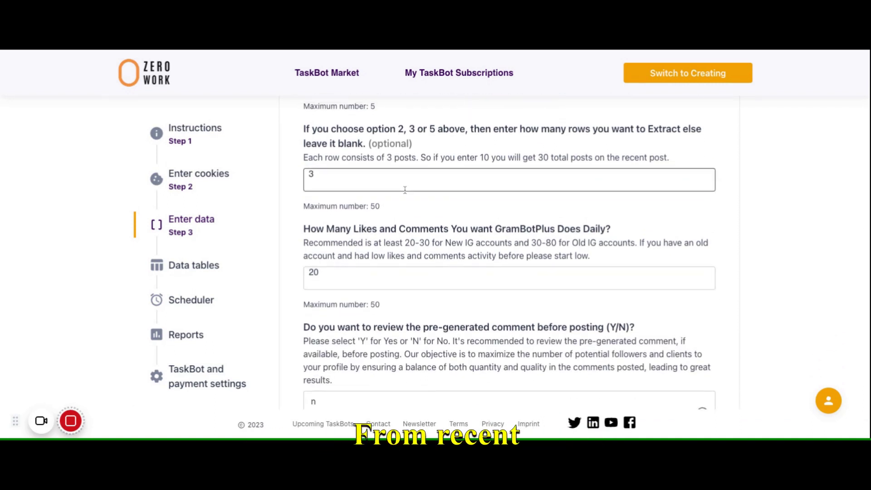
{"action": "scroll", "coordinate": [405, 233], "scroll_direction": "down", "scroll_amount": 1}
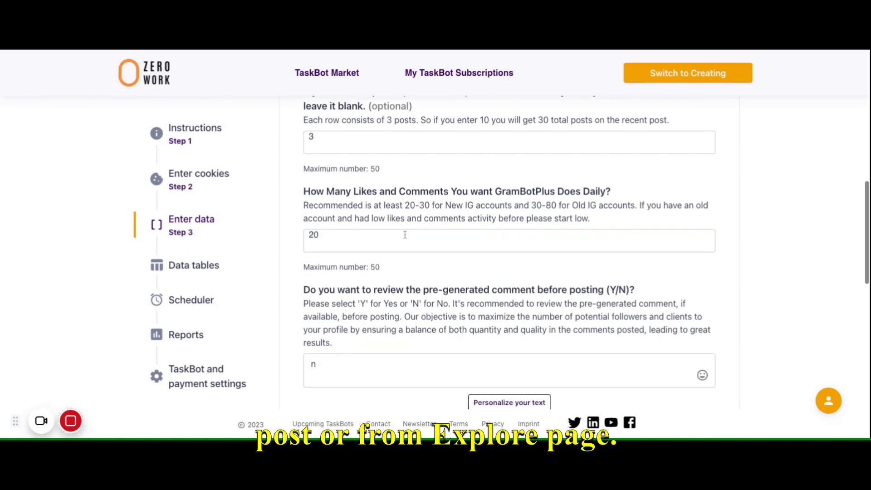
{"action": "left_click", "coordinate": [395, 239]}
{"action": "scroll", "coordinate": [386, 242], "scroll_direction": "down", "scroll_amount": 2}
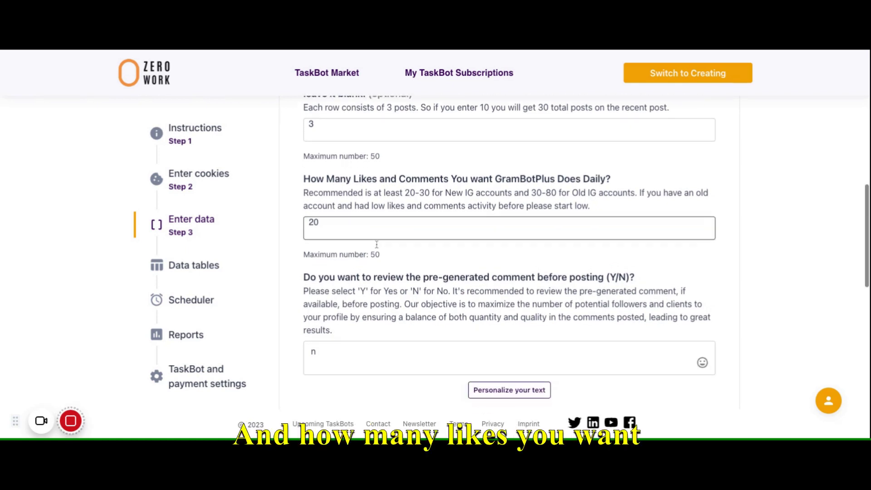
{"action": "scroll", "coordinate": [376, 245], "scroll_direction": "down", "scroll_amount": 2}
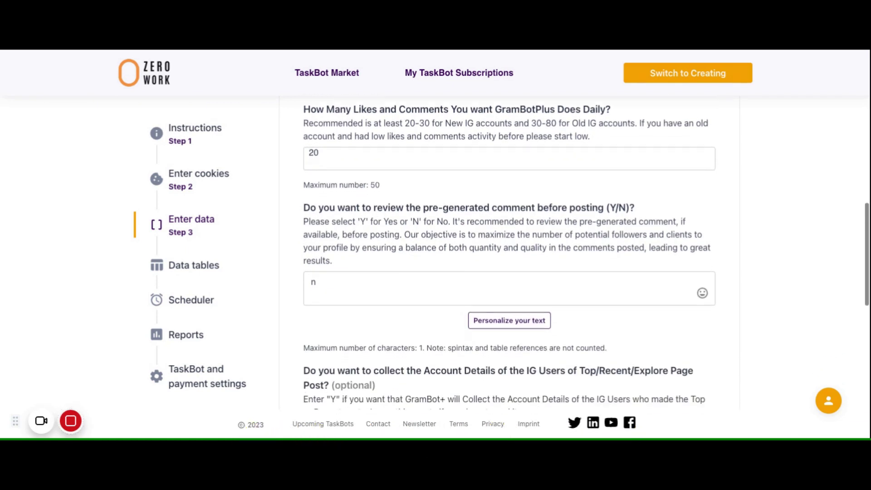
{"action": "left_click", "coordinate": [376, 245]}
{"action": "scroll", "coordinate": [509, 252], "scroll_direction": "down", "scroll_amount": 5}
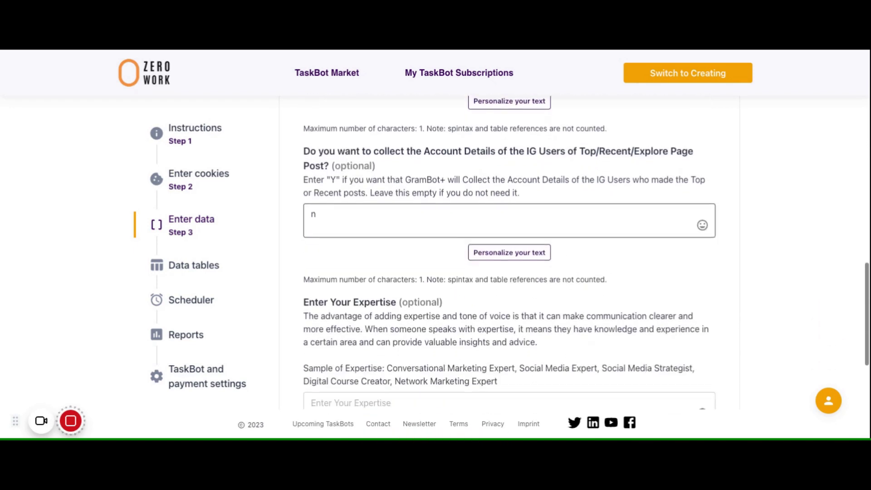
{"action": "scroll", "coordinate": [509, 252], "scroll_direction": "down", "scroll_amount": 5}
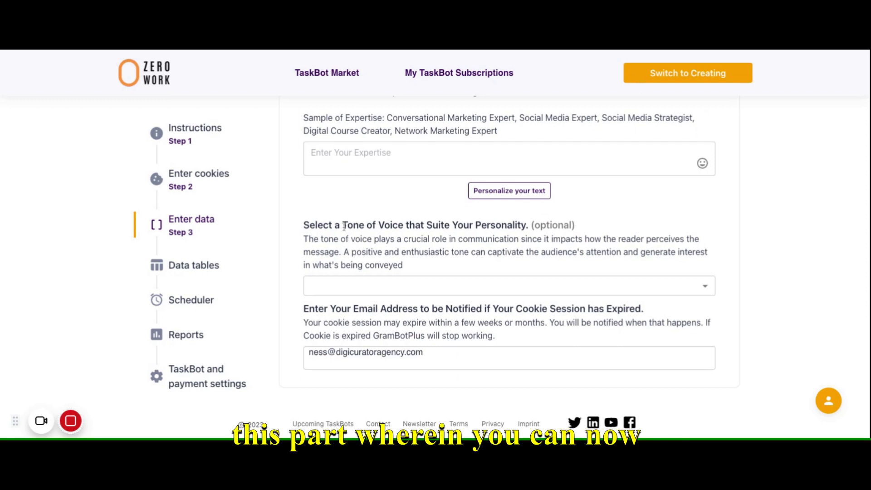
{"action": "left_click_drag", "start_coordinate": [398, 225], "coordinate": [459, 224]}
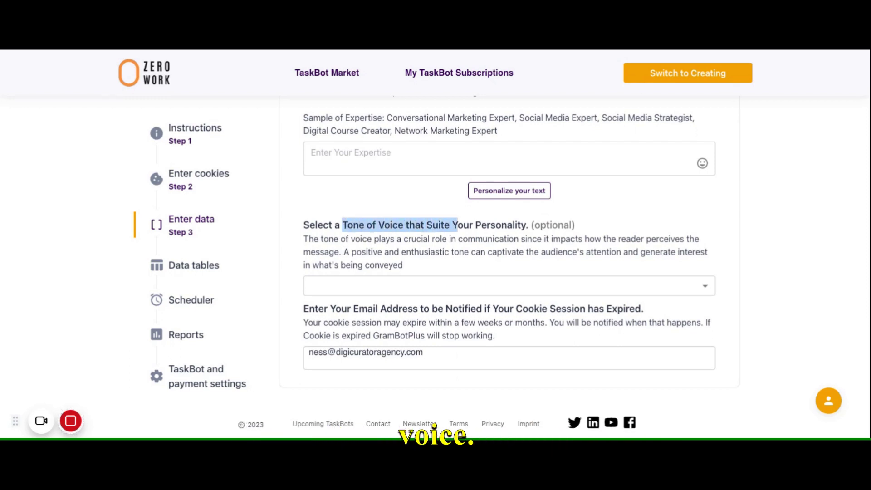
{"action": "left_click", "coordinate": [704, 287]}
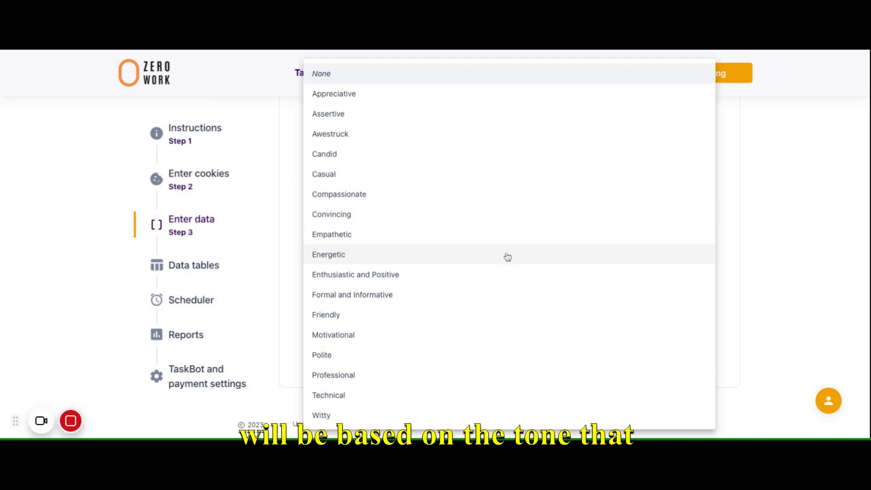
{"action": "left_click", "coordinate": [731, 240]}
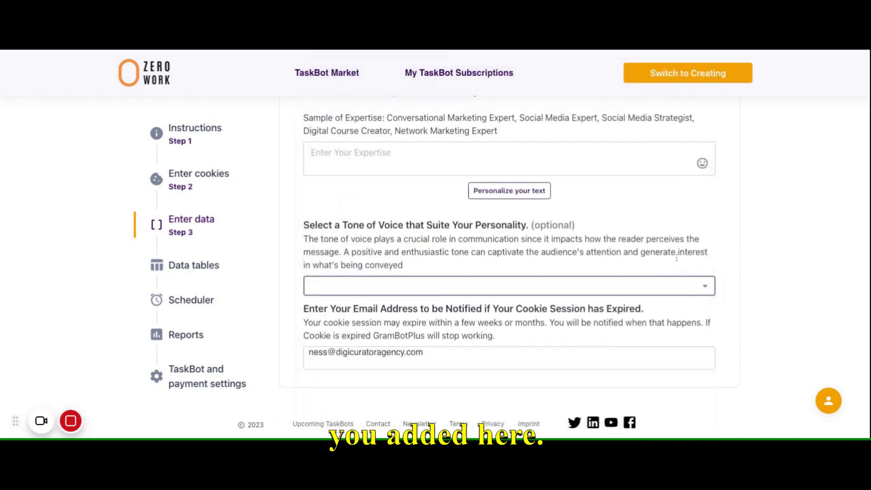
{"action": "scroll", "coordinate": [431, 197], "scroll_direction": "up", "scroll_amount": 1}
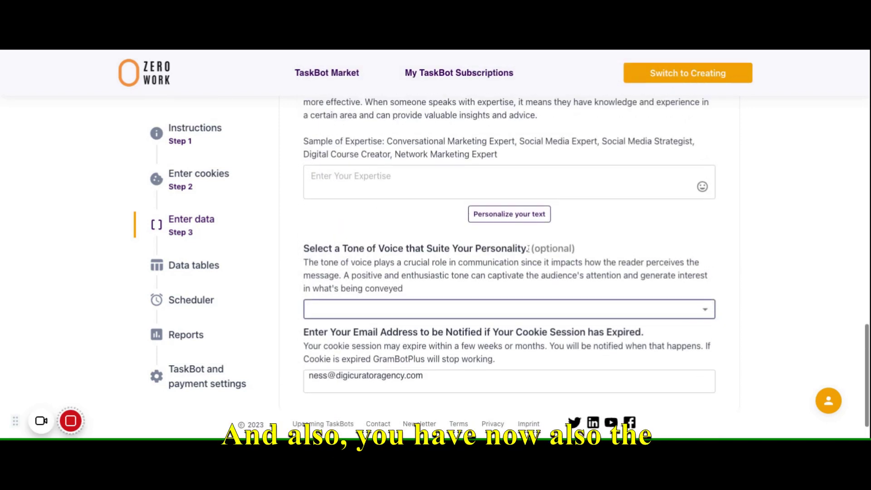
{"action": "scroll", "coordinate": [430, 196], "scroll_direction": "up", "scroll_amount": 2}
{"action": "left_click", "coordinate": [333, 243]}
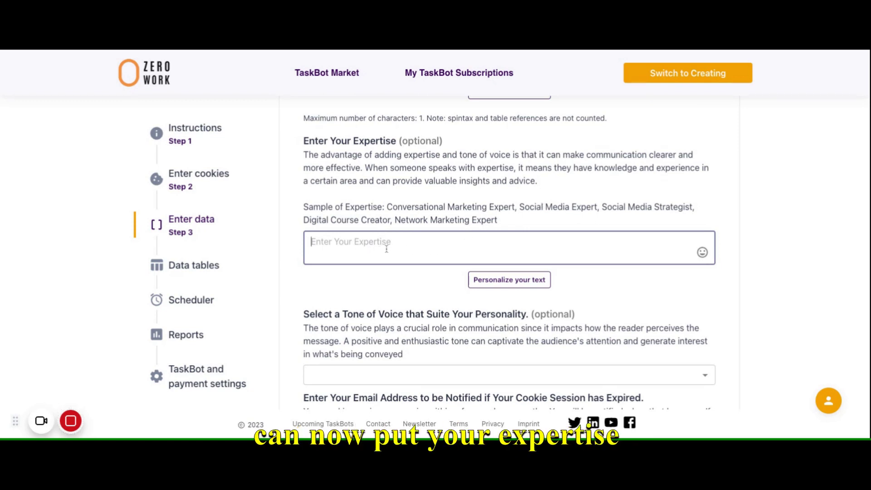
{"action": "left_click", "coordinate": [422, 141]}
{"action": "left_click_drag", "start_coordinate": [419, 141], "coordinate": [443, 142]}
{"action": "scroll", "coordinate": [363, 227], "scroll_direction": "down", "scroll_amount": 1}
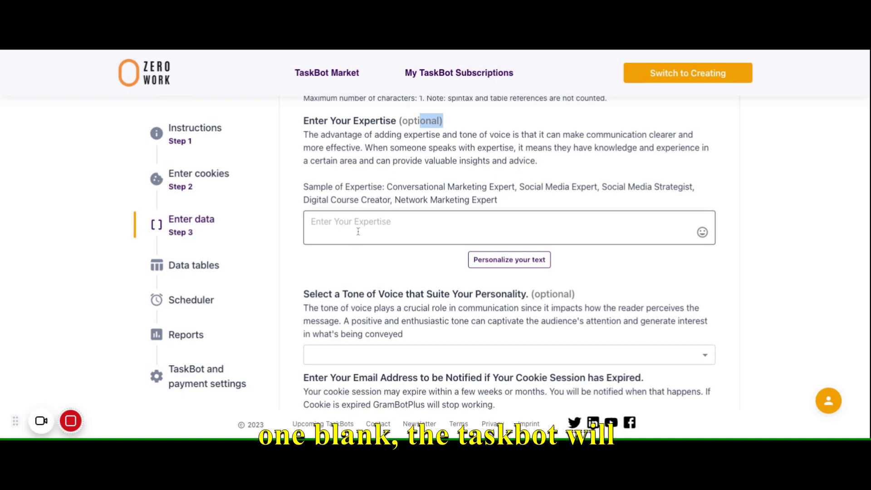
{"action": "scroll", "coordinate": [358, 231], "scroll_direction": "down", "scroll_amount": 2}
{"action": "scroll", "coordinate": [358, 232], "scroll_direction": "down", "scroll_amount": 1}
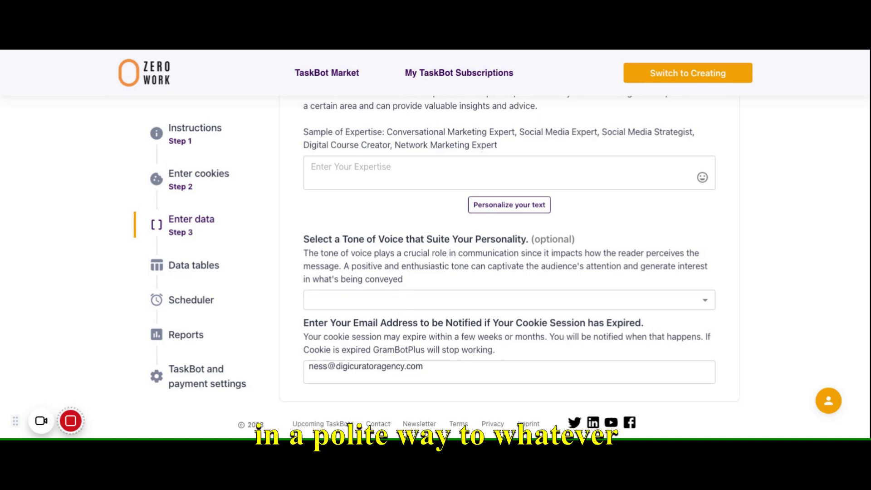
{"action": "scroll", "coordinate": [394, 134], "scroll_direction": "up", "scroll_amount": 10}
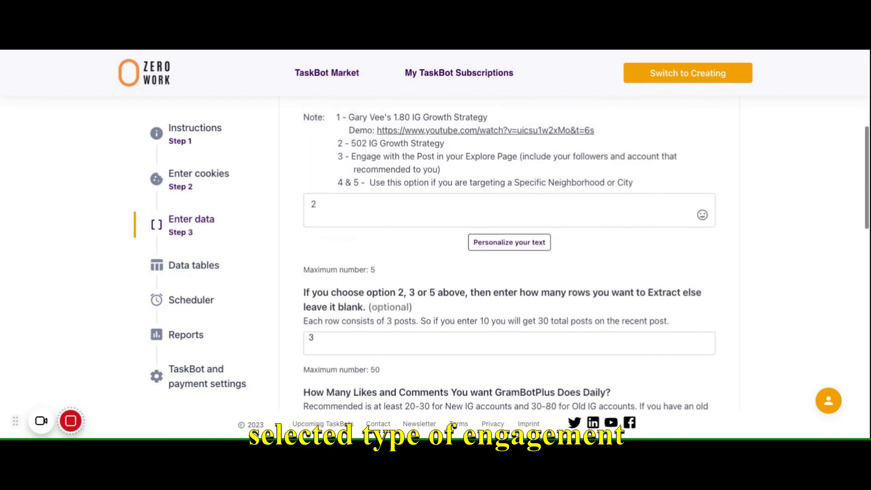
{"action": "scroll", "coordinate": [405, 186], "scroll_direction": "down", "scroll_amount": 5}
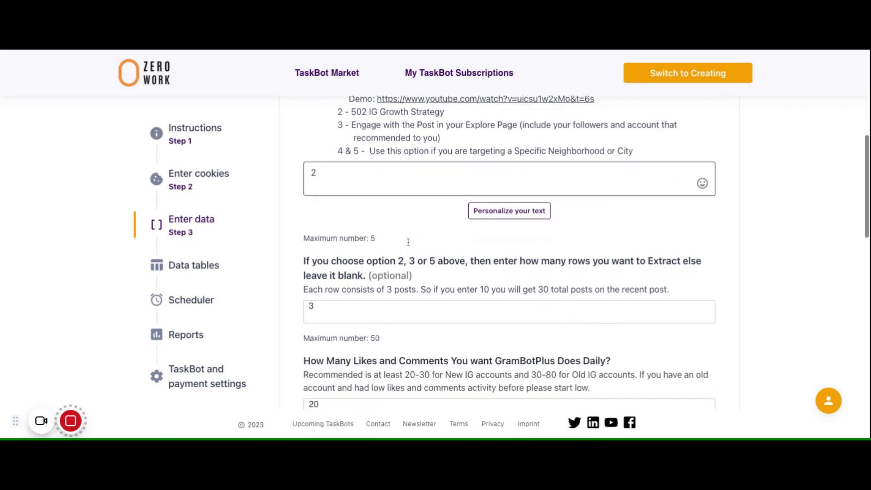
{"action": "scroll", "coordinate": [405, 186], "scroll_direction": "up", "scroll_amount": 5}
{"action": "scroll", "coordinate": [340, 211], "scroll_direction": "up", "scroll_amount": 1}
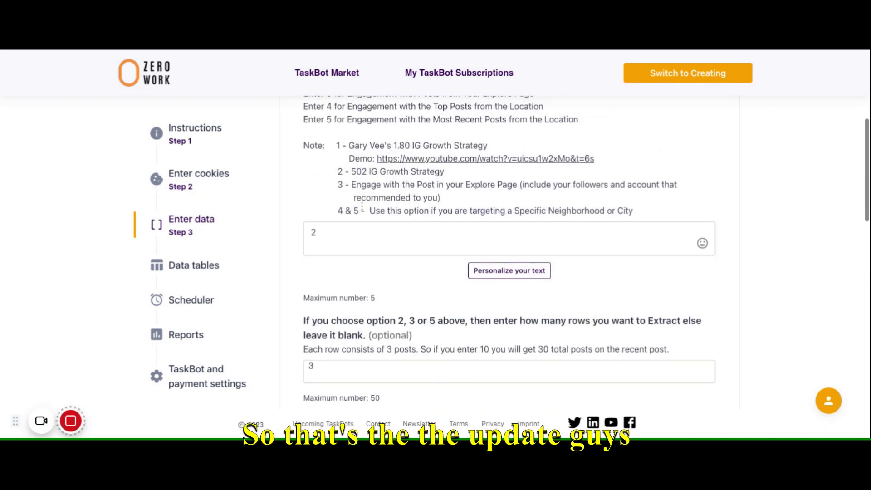
{"action": "left_click_drag", "start_coordinate": [364, 211], "coordinate": [338, 212]}
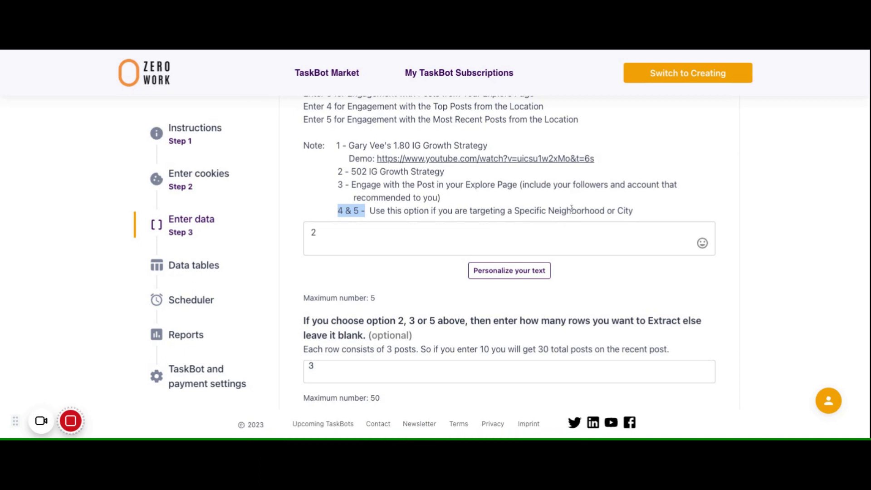
{"action": "scroll", "coordinate": [581, 211], "scroll_direction": "down", "scroll_amount": 6}
{"action": "scroll", "coordinate": [572, 208], "scroll_direction": "down", "scroll_amount": 3}
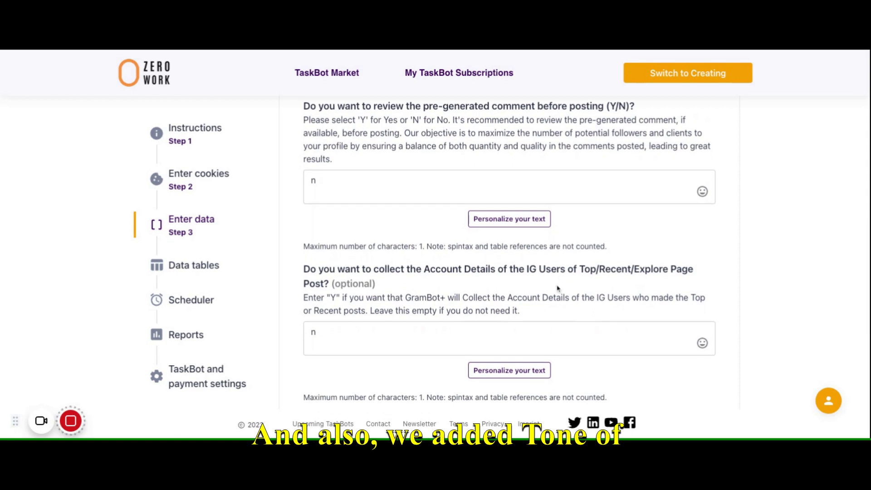
{"action": "scroll", "coordinate": [559, 283], "scroll_direction": "up", "scroll_amount": 1}
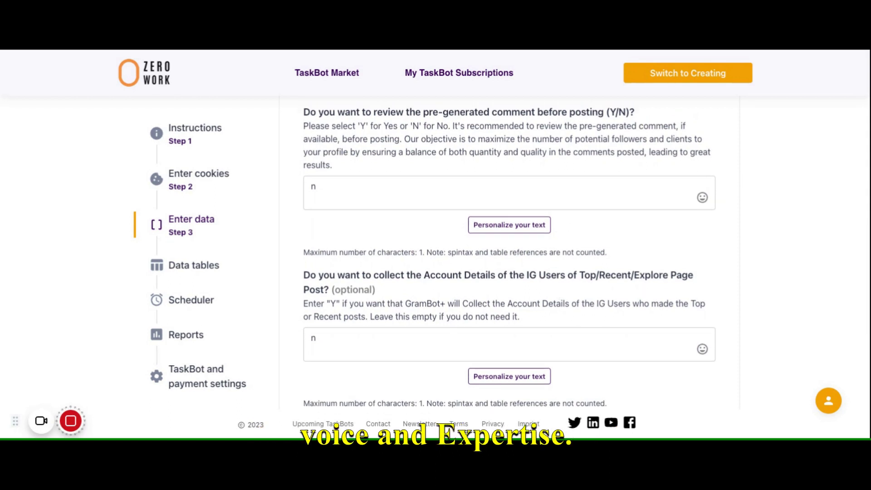